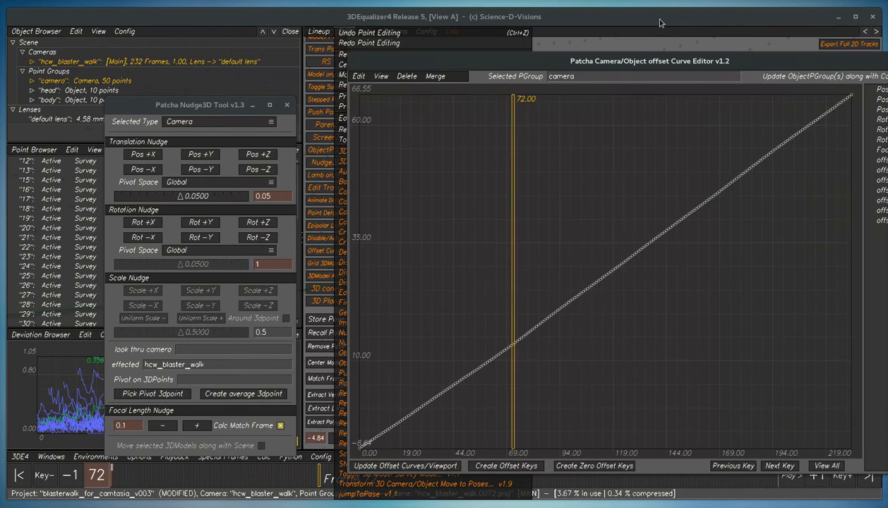
- Replace the floating offset curve editor with a horizontal Camera/Object offset Curve Editor pane, enlarge it, and fit the full curve in view
double_click(685, 61)
left_click(599, 102)
left_click(603, 81)
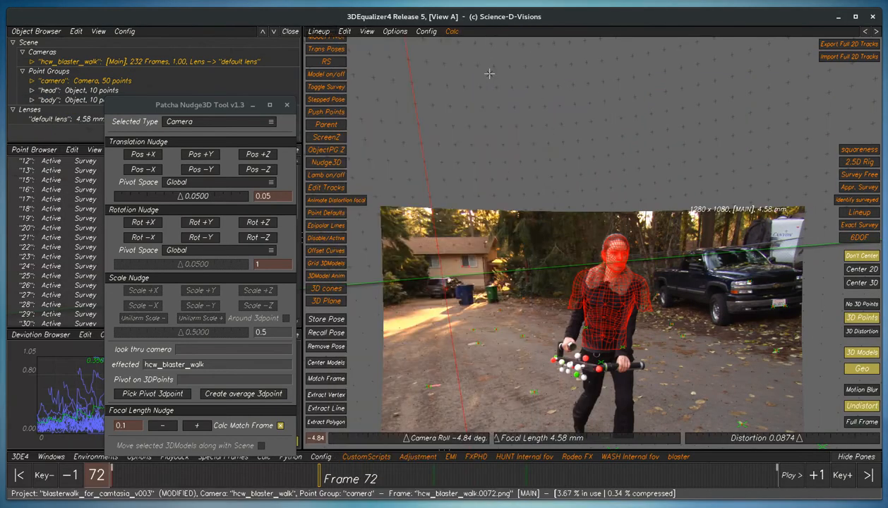
left_click(426, 33)
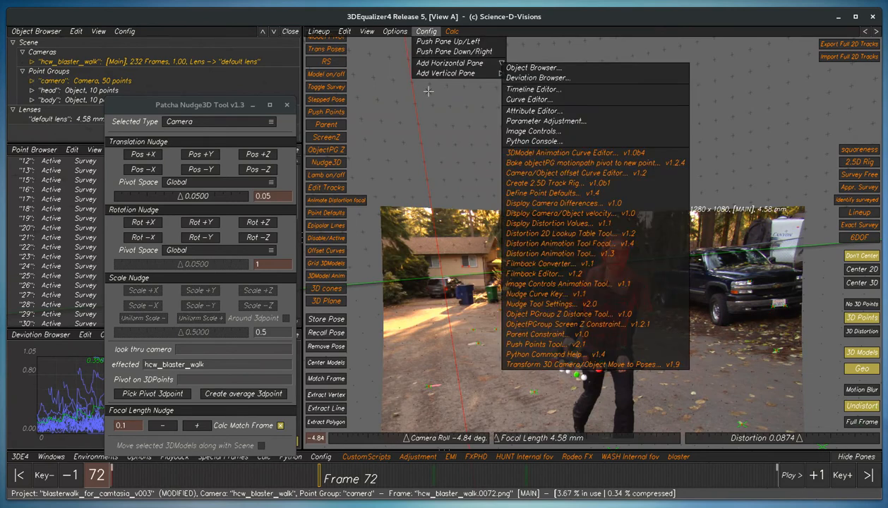
left_click(567, 174)
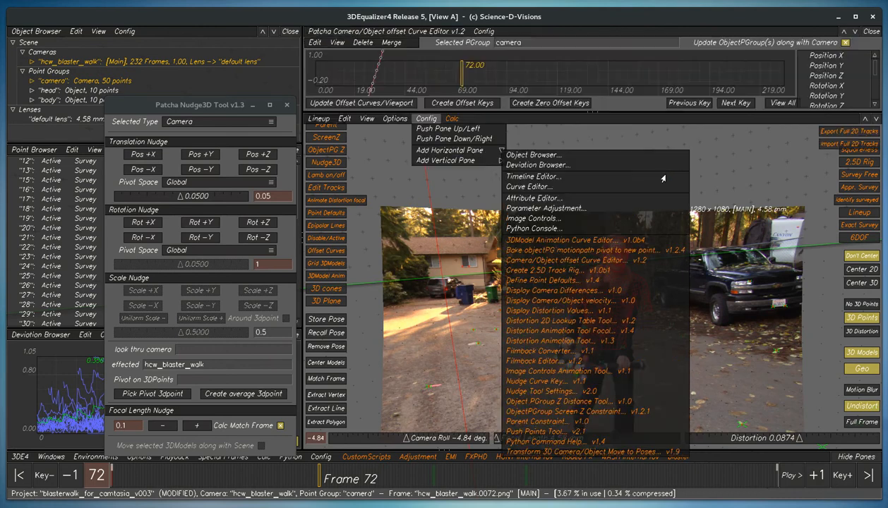
left_click_drag(612, 111, 706, 227)
left_click(783, 218)
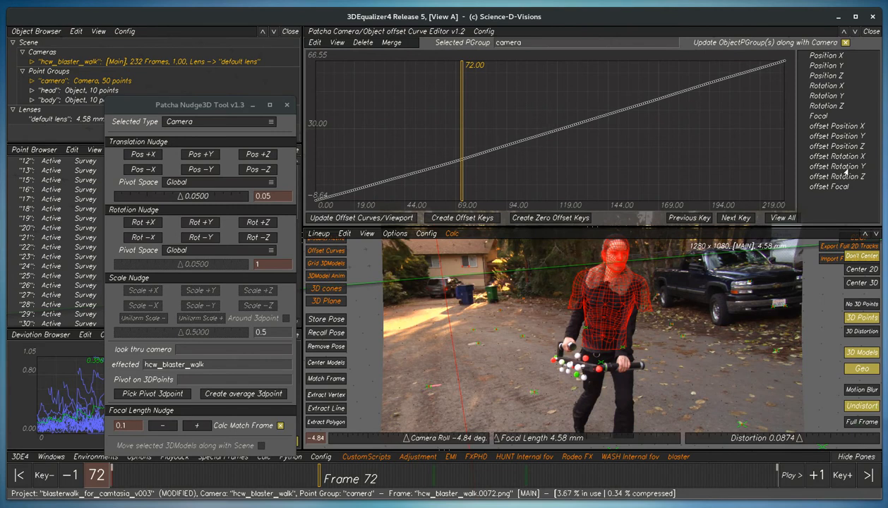
- Look through the camera's Position Y, Rotation X and Rotation Y curves in the offset curve editor
left_click(828, 65)
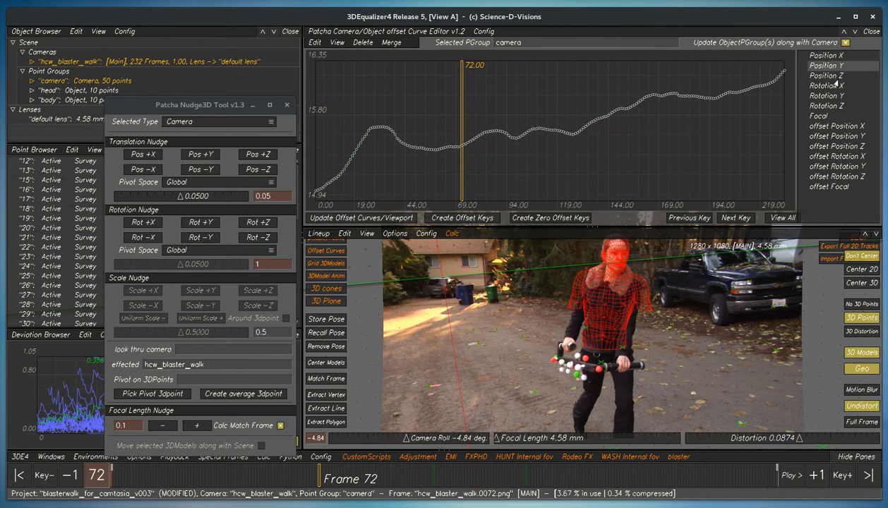
left_click(823, 85)
left_click(821, 96)
- Display the offset Rotation Y curve and create offset keys at frames 139 and 74
mouse_move(522, 478)
left_mouse_down()
mouse_move(263, 478)
mouse_move(515, 478)
left_mouse_up()
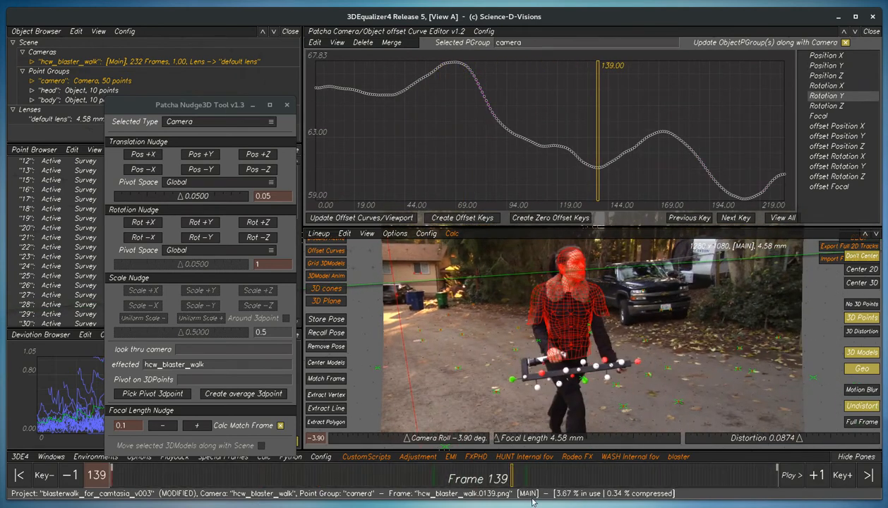
left_click(836, 167)
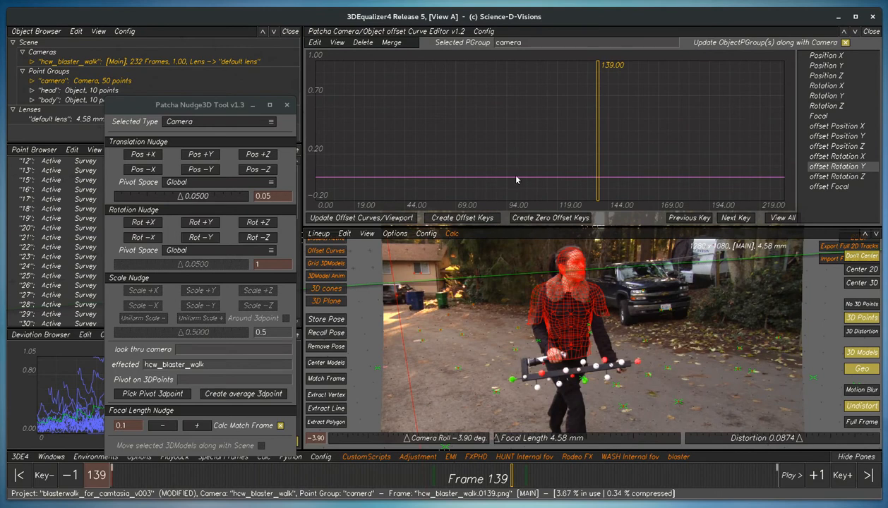
left_click(456, 219)
left_click(353, 481)
left_click(326, 480)
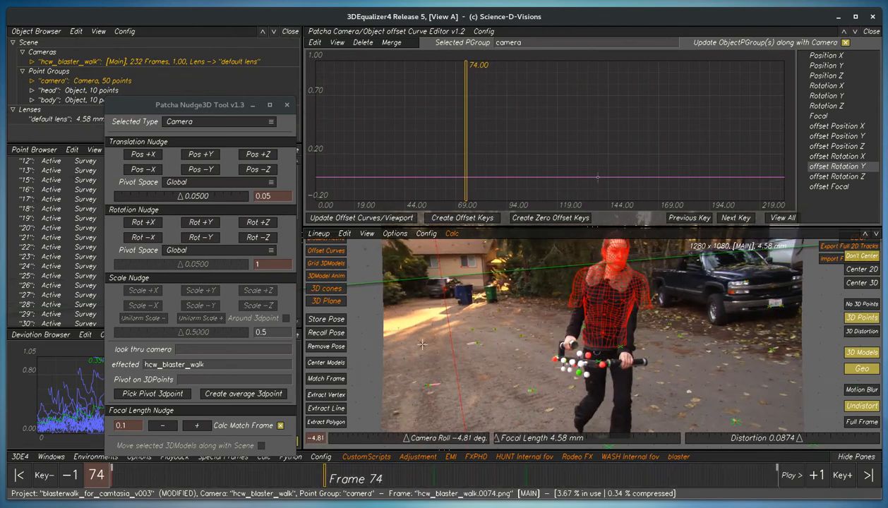
left_click(462, 218)
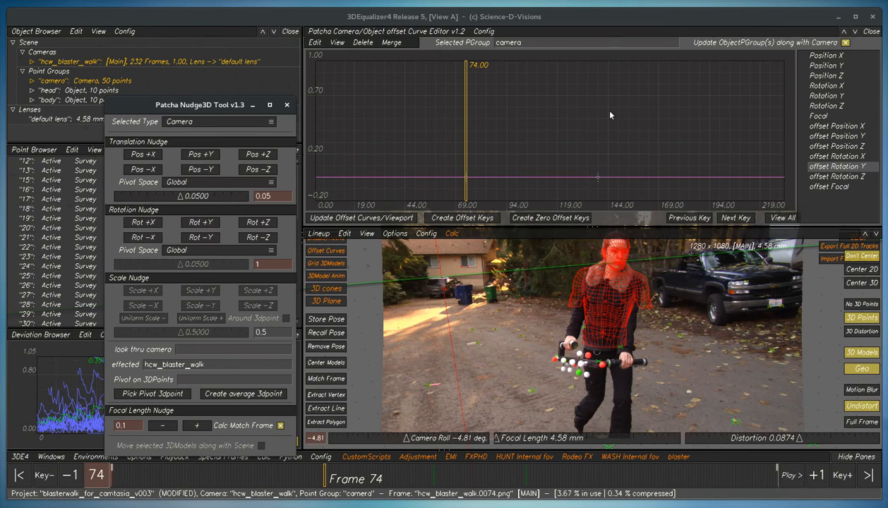
- At frame 108, nudge the camera's rotation in +Y three times with an increment of 1
left_click(402, 478)
left_click_drag(402, 478, 423, 478)
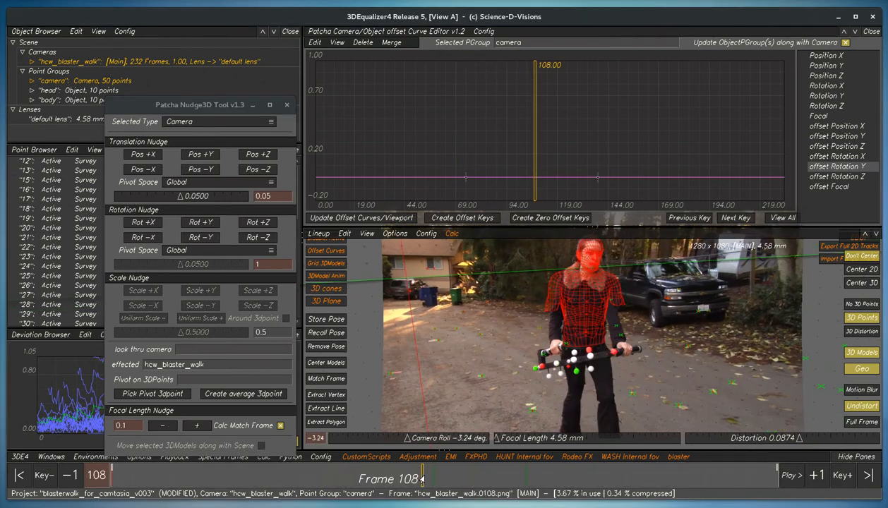
left_click(199, 222)
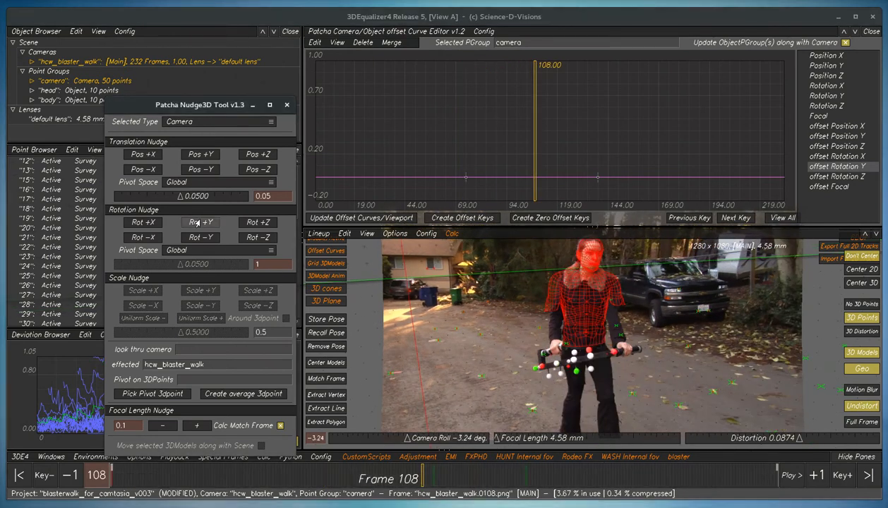
left_click(203, 222)
left_click(208, 224)
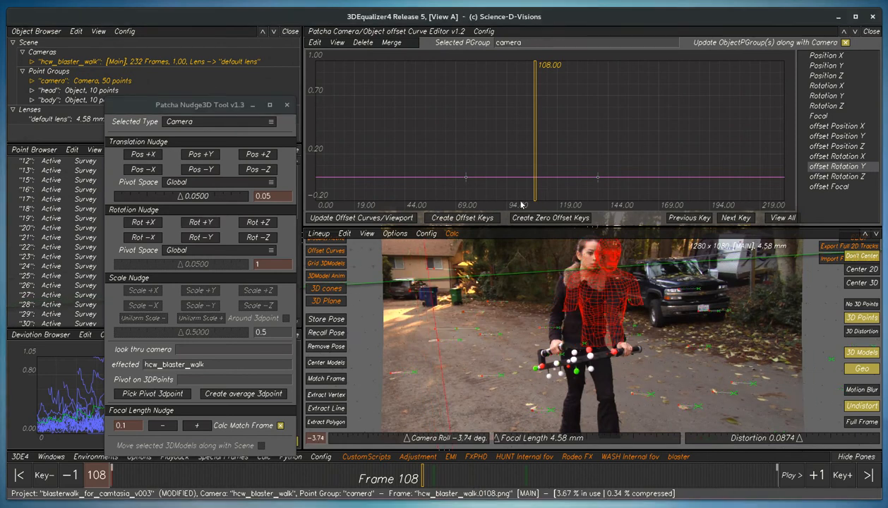
- Create an offset key at frame 108, update the offset curves and viewport, and fit the curve in view
left_click(477, 219)
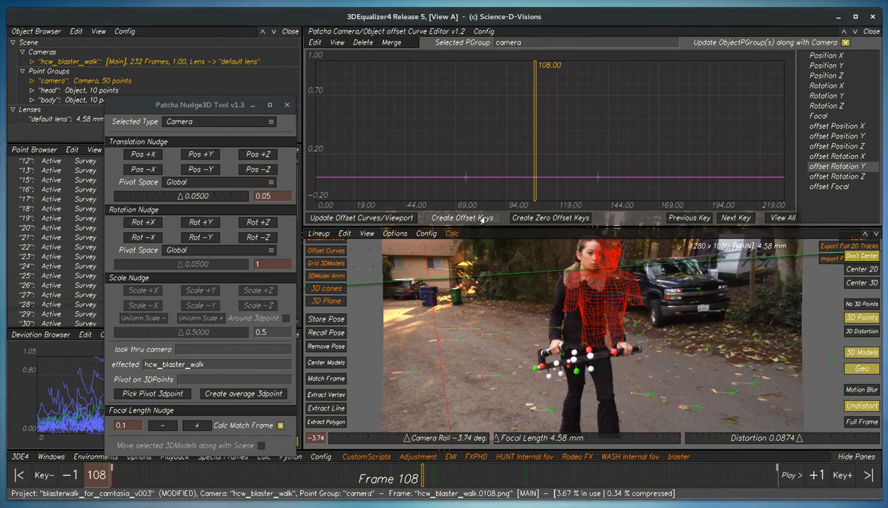
left_click(369, 218)
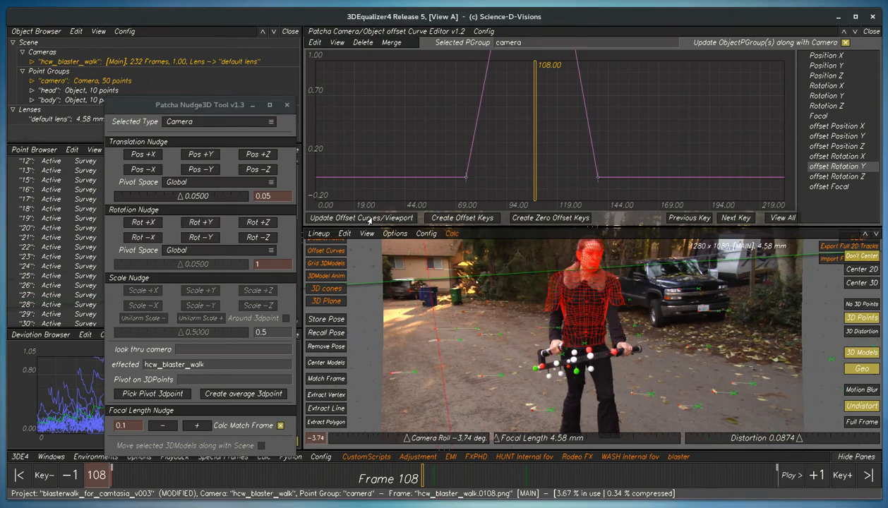
left_click(781, 217)
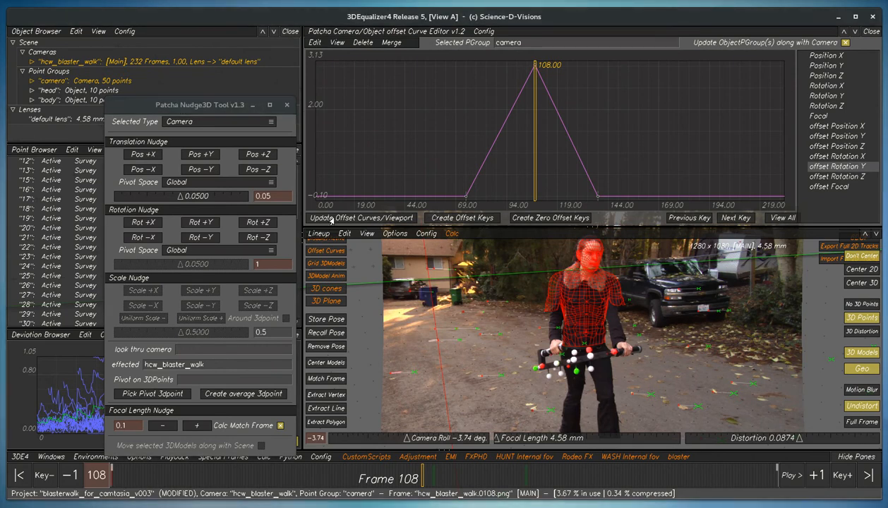
- Scrub the timeline between frames 65 and 108 to check how the rotation offset affects the shot
mouse_move(415, 475)
left_mouse_down()
mouse_move(273, 482)
mouse_move(507, 481)
mouse_move(315, 496)
mouse_move(521, 490)
mouse_move(316, 495)
left_mouse_up()
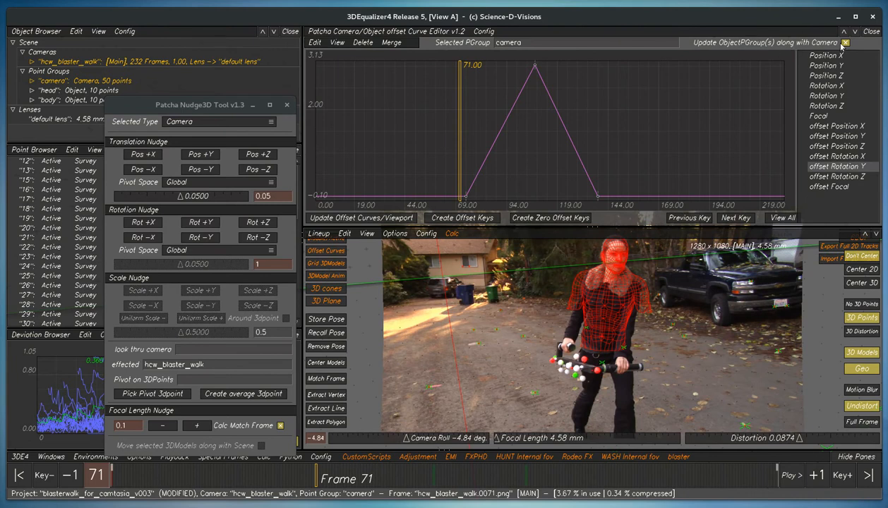
mouse_move(319, 479)
left_mouse_down()
mouse_move(426, 483)
mouse_move(295, 492)
mouse_move(370, 497)
left_mouse_up()
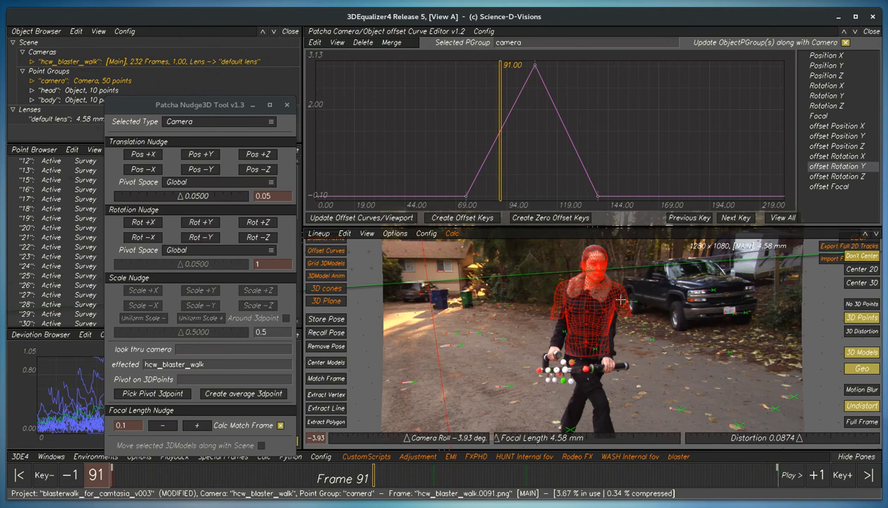
mouse_move(373, 480)
left_mouse_down()
mouse_move(231, 480)
mouse_move(367, 481)
mouse_move(444, 494)
mouse_move(298, 489)
left_mouse_up()
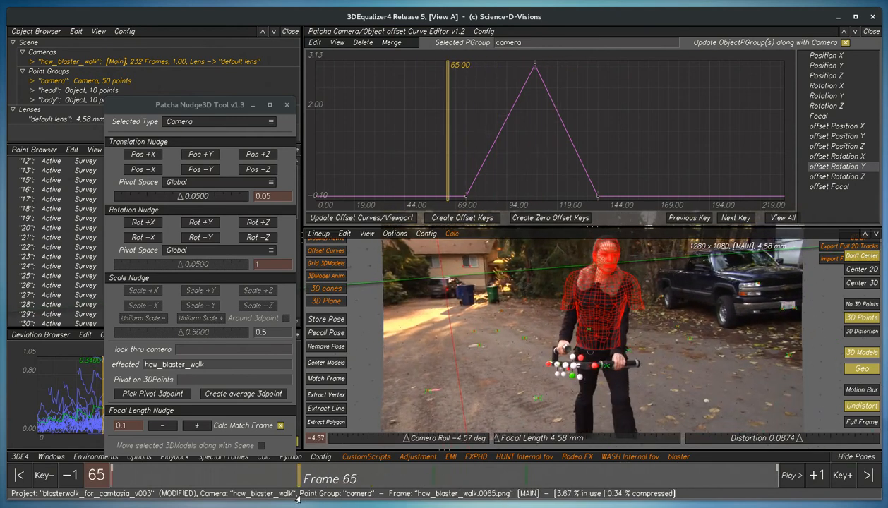
- Step forward and backward through the offset keys at frames 74, 108 and 139
left_click(743, 220)
left_click(743, 220)
left_click(744, 220)
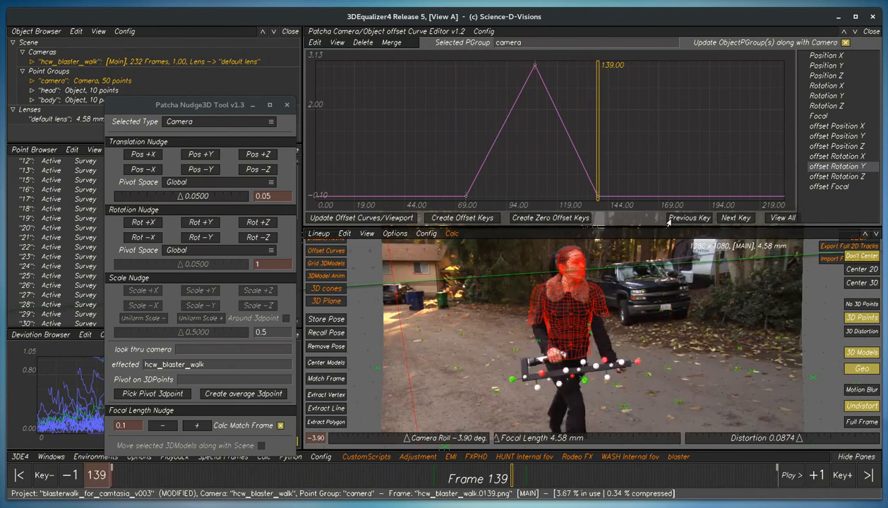
left_click(685, 218)
left_click(685, 218)
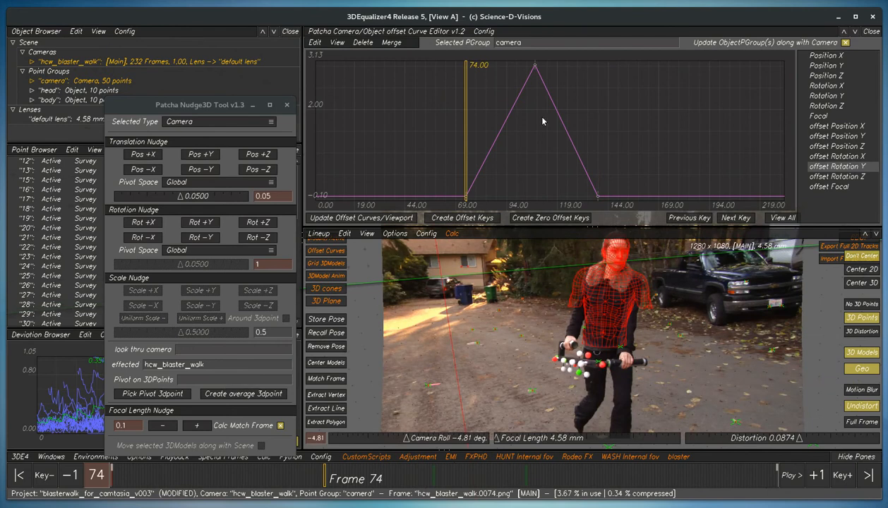
left_click(315, 43)
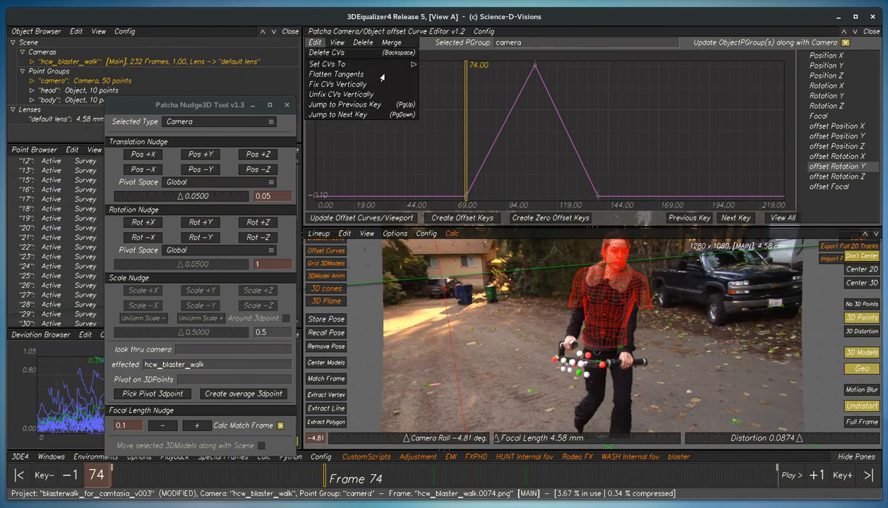
left_click(577, 112)
key("shift+Right")
key("shift+Right")
key("shift+Left")
key("shift+Left")
key("shift+Right")
key("shift+Right")
key("shift+Left")
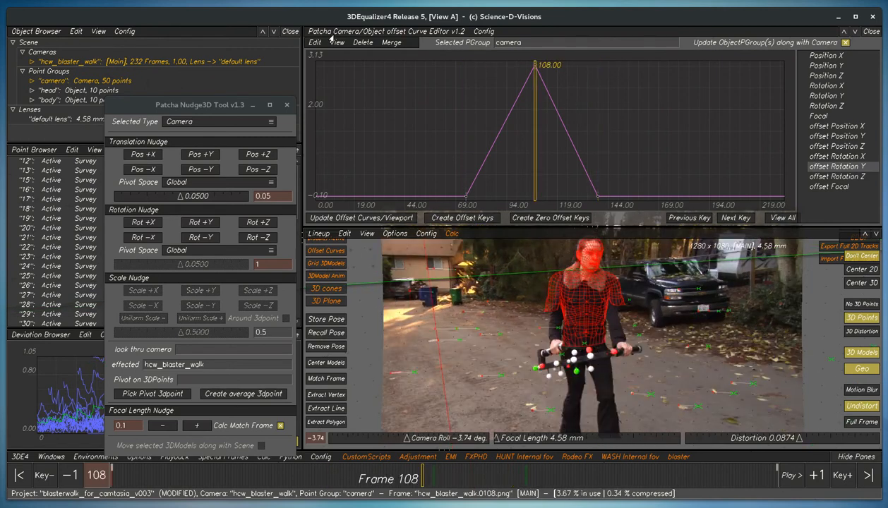
left_click(338, 42)
left_click(361, 43)
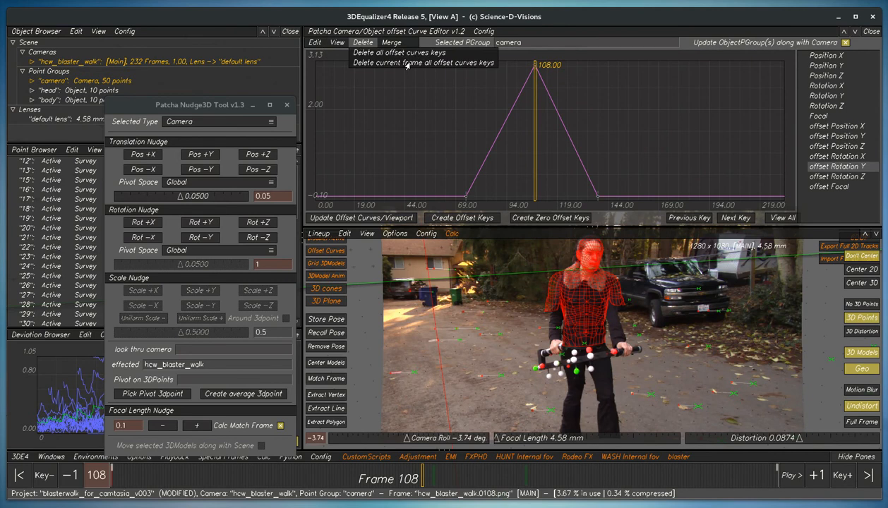
left_click(315, 43)
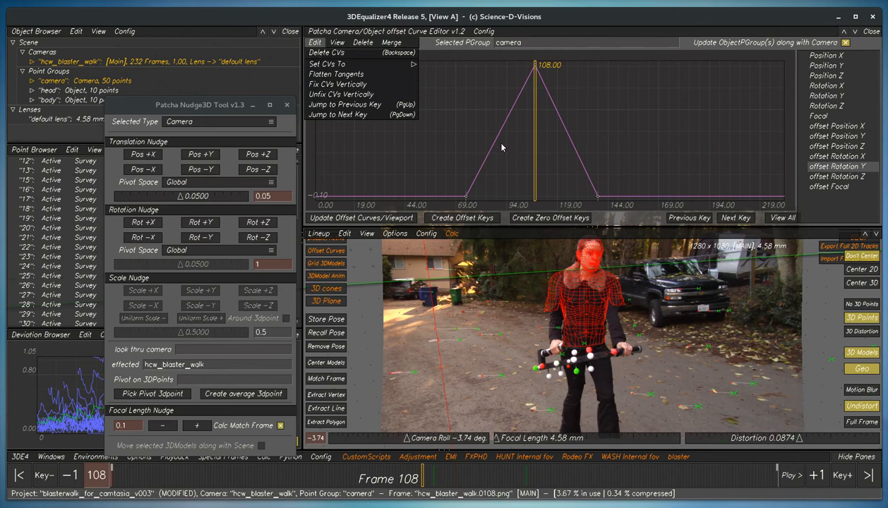
- Set the offset Rotation Y key at frame 139 to Smooth
left_click(602, 180)
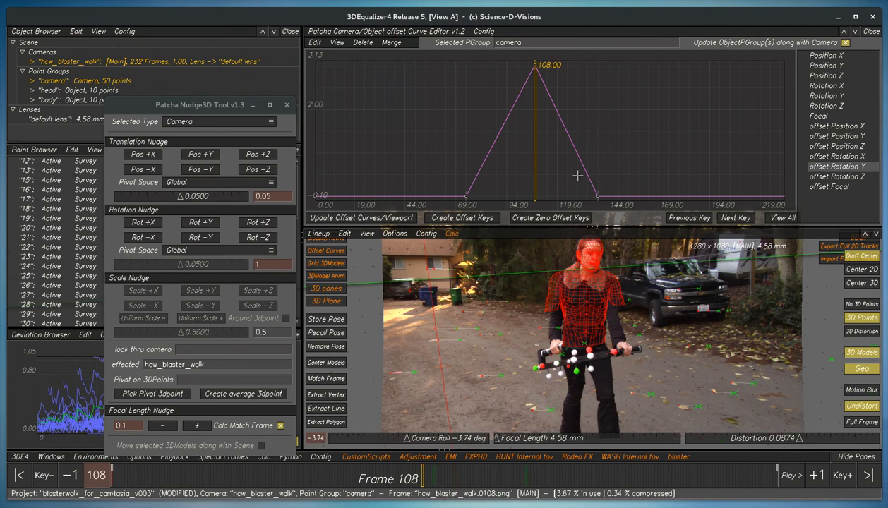
left_click(313, 43)
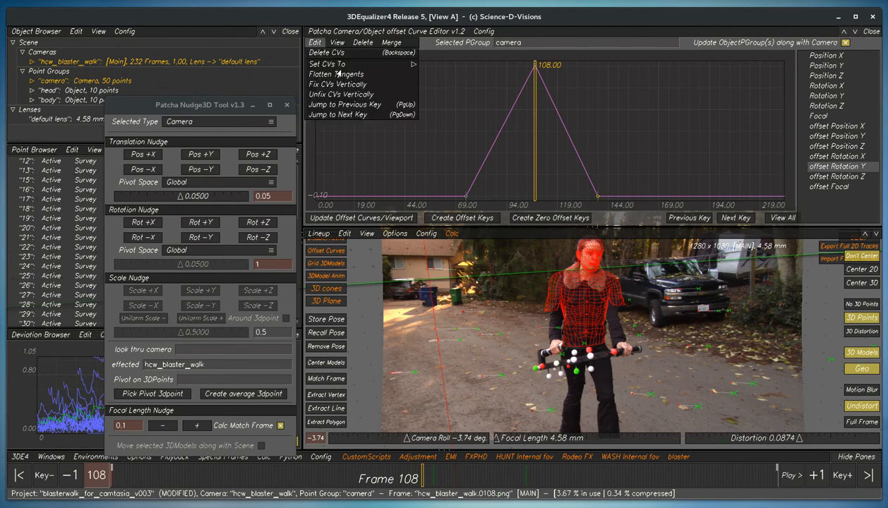
mouse_move(376, 65)
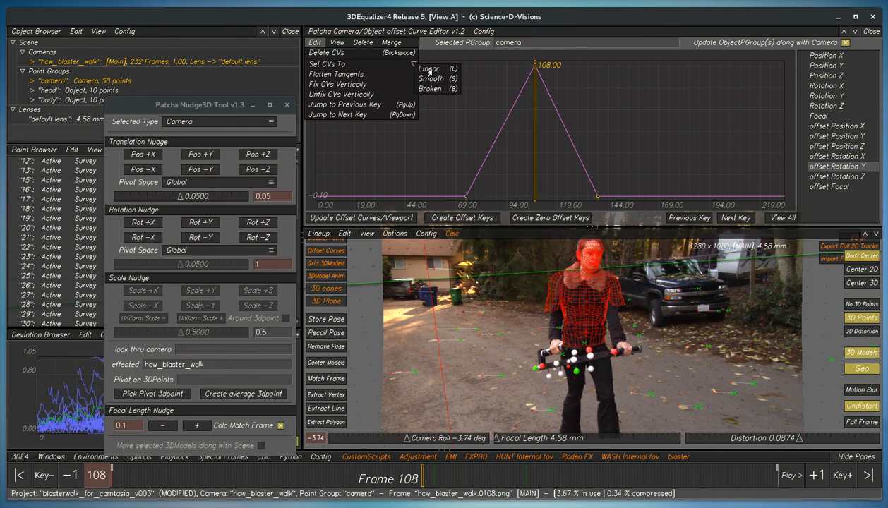
left_click(433, 79)
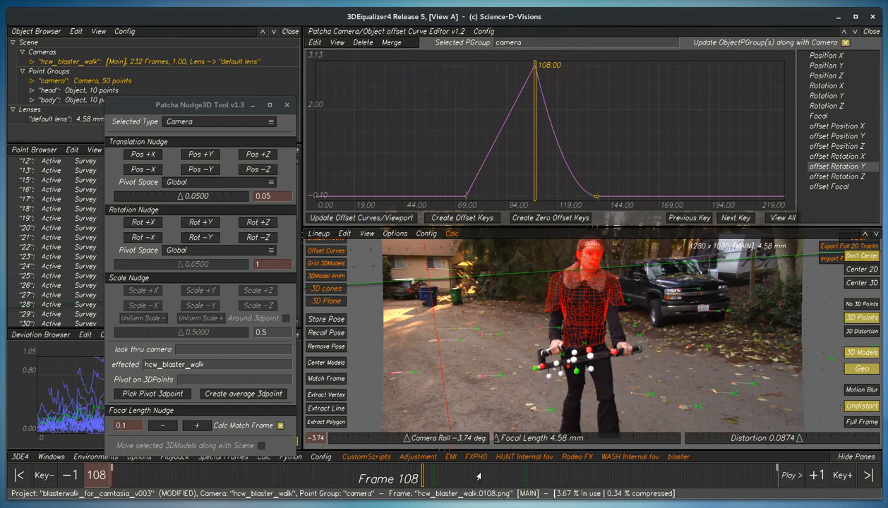
- Create zero offset keys at frame 90
mouse_move(431, 481)
left_mouse_down()
mouse_move(520, 479)
mouse_move(374, 480)
mouse_move(516, 479)
mouse_move(437, 479)
left_mouse_up()
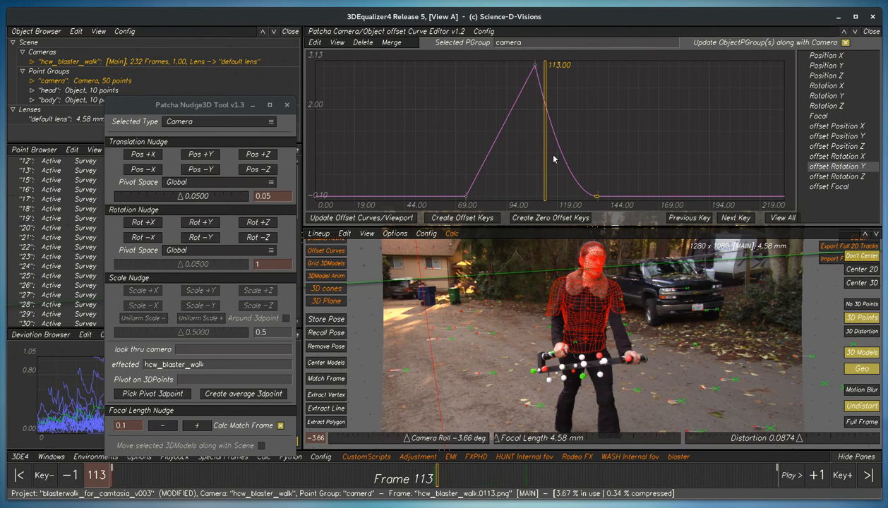
left_click_drag(476, 479, 370, 479)
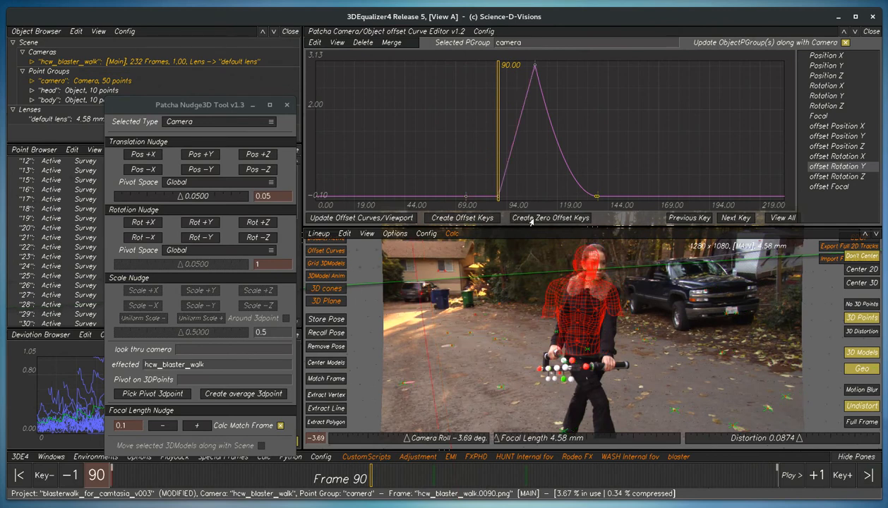
- At the frame 74 key, nudge the camera's rotation in +Y by about 7 degrees, update the offset curves and viewport, and fit the curve
left_click_drag(379, 480, 327, 486)
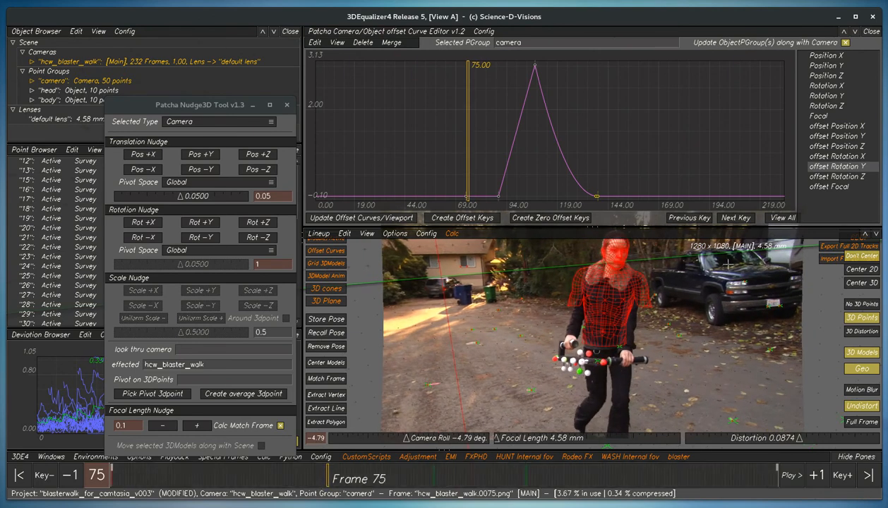
left_click(690, 219)
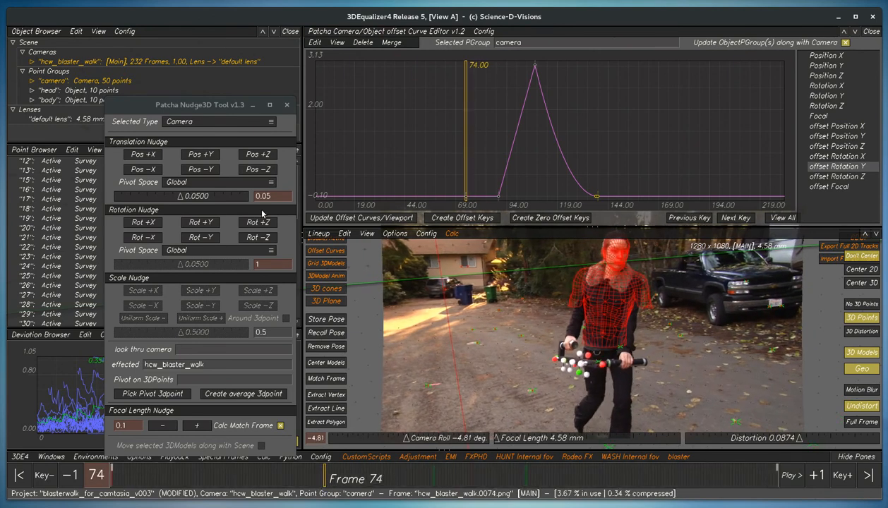
left_click(193, 223)
left_click(193, 223)
left_click(193, 223)
left_click(193, 223)
left_click(194, 223)
left_click(194, 223)
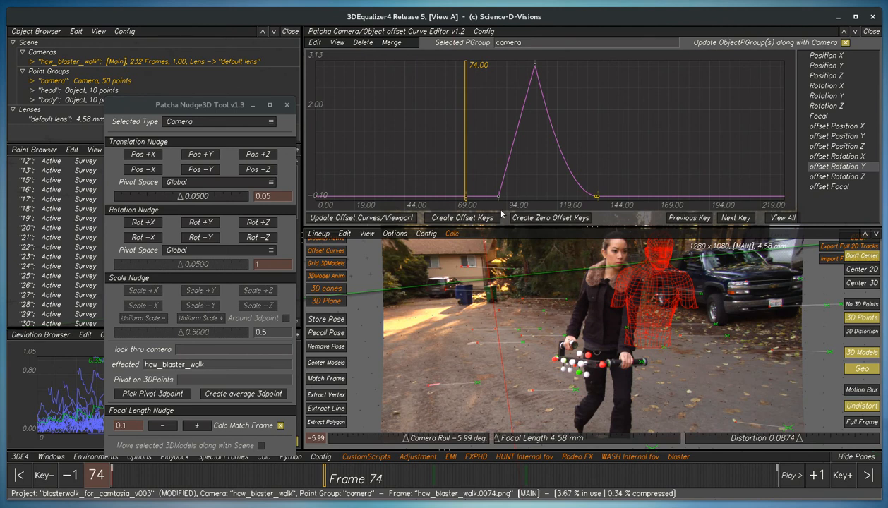
left_click(343, 218)
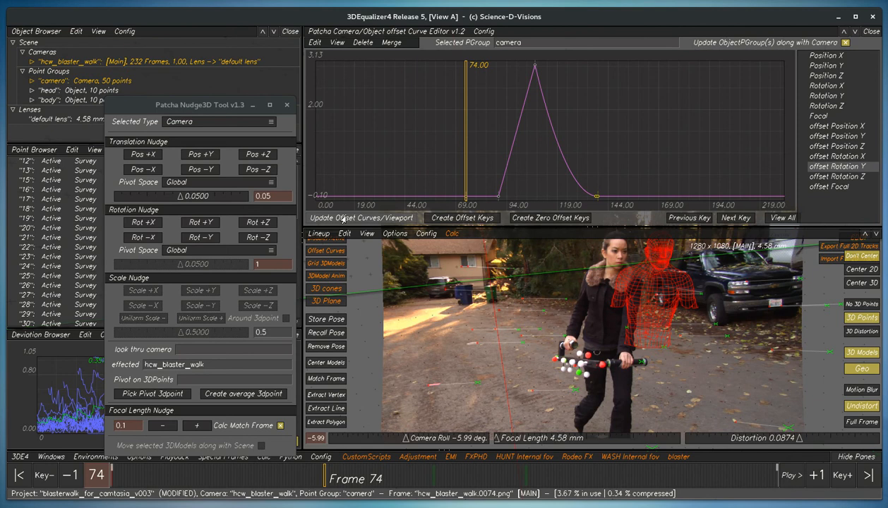
left_click(782, 219)
- Go to frame 24 and merge the camera's offset curves
mouse_move(315, 481)
left_mouse_down()
mouse_move(682, 483)
mouse_move(174, 481)
left_mouse_up()
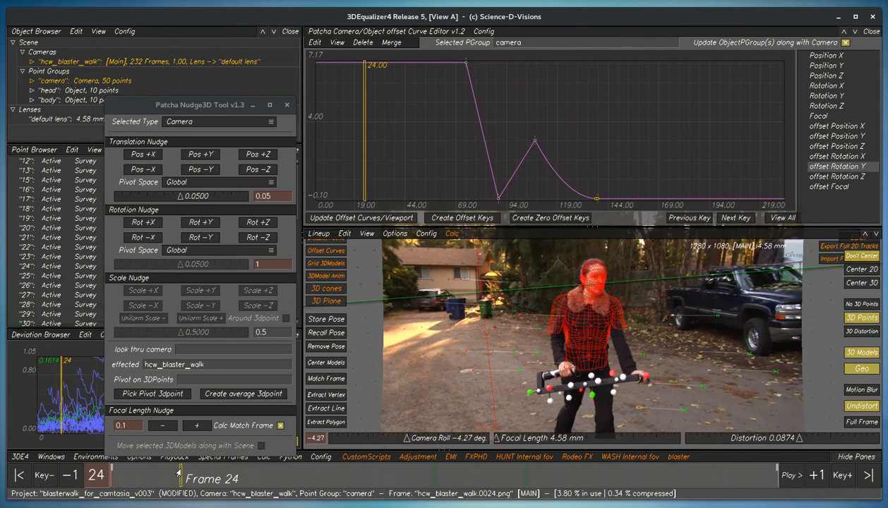
left_click(388, 43)
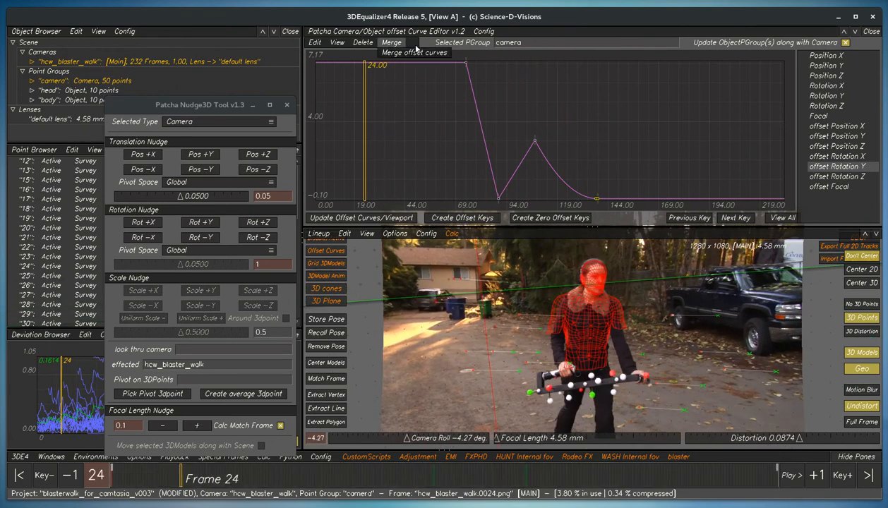
left_click(406, 55)
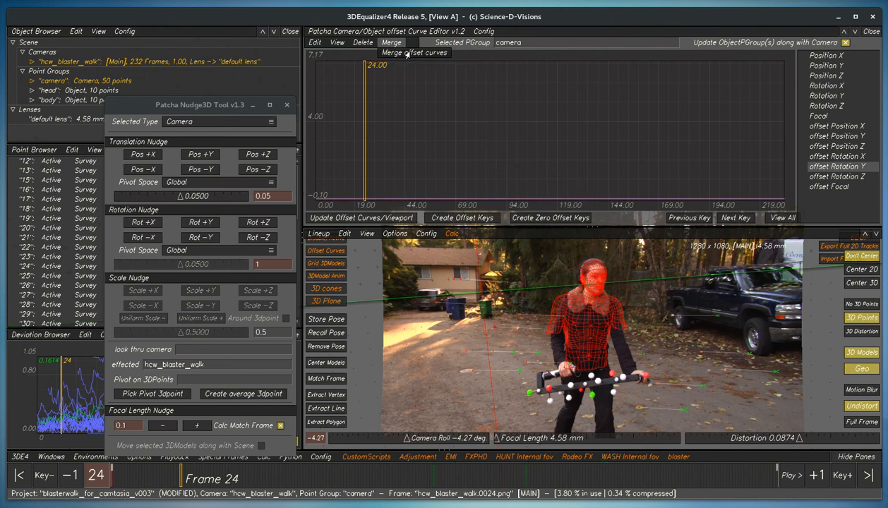
mouse_move(183, 471)
left_mouse_down()
mouse_move(639, 487)
mouse_move(185, 480)
left_mouse_up()
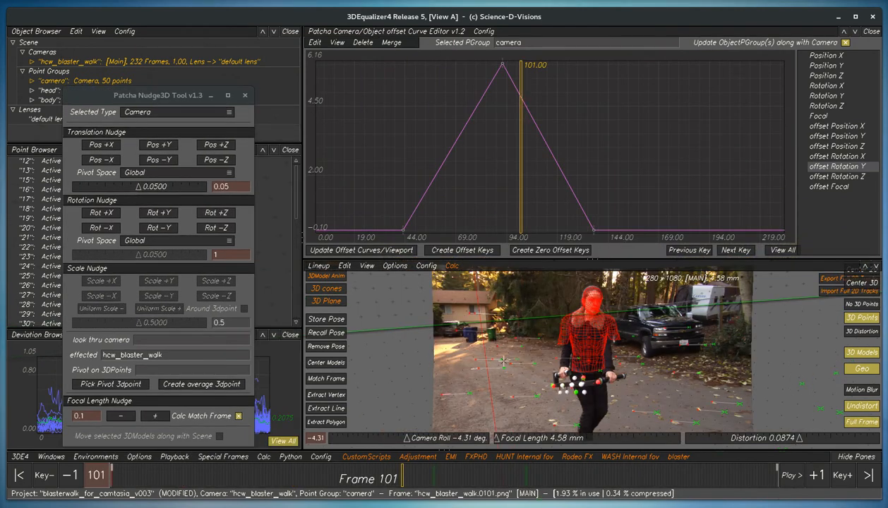
- Go to frame 84, delete all offset curve keys of the camera, and update the offset curves and viewport
mouse_move(402, 479)
left_mouse_down()
mouse_move(250, 479)
mouse_move(352, 479)
left_mouse_up()
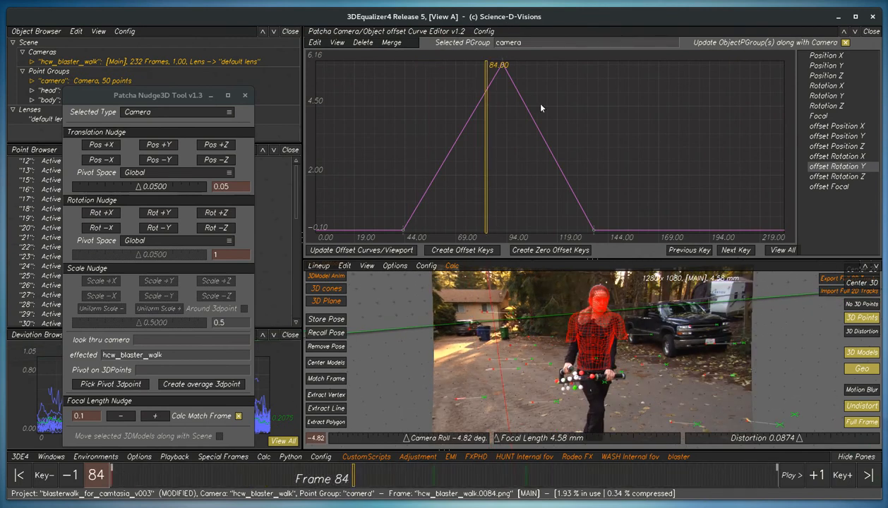
left_click(391, 42)
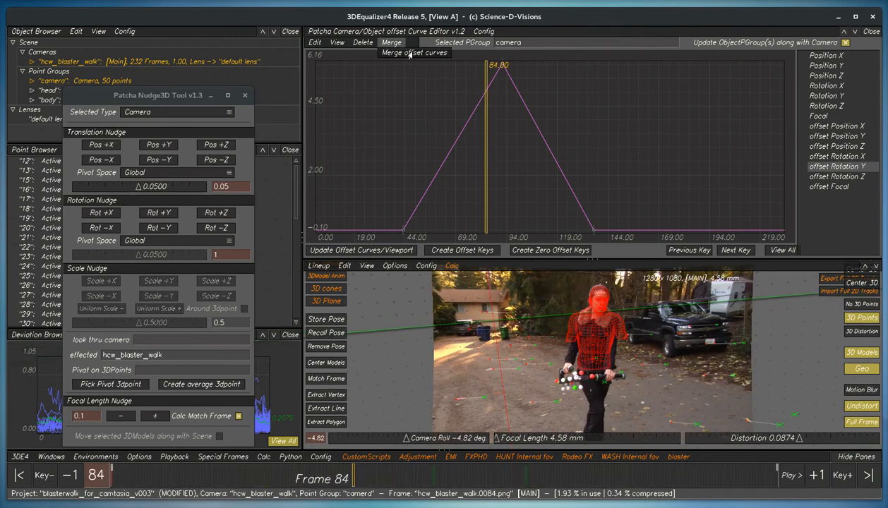
left_click(405, 101)
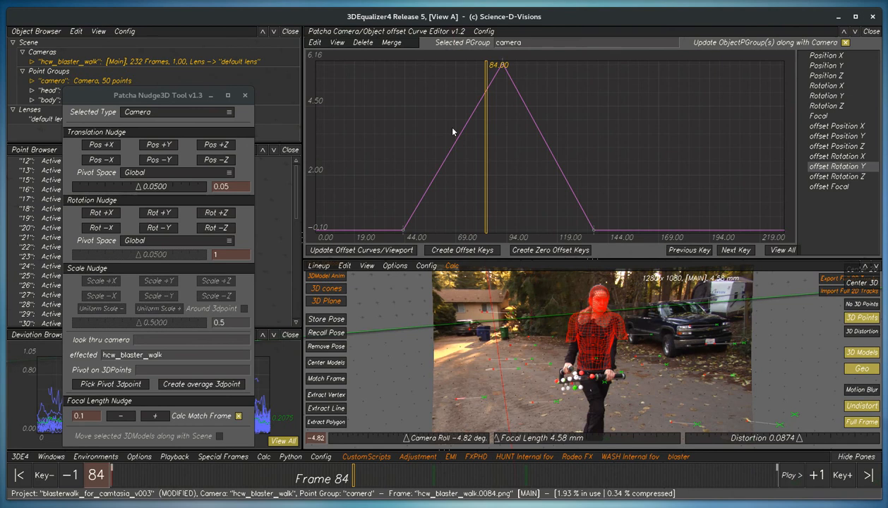
left_click(363, 43)
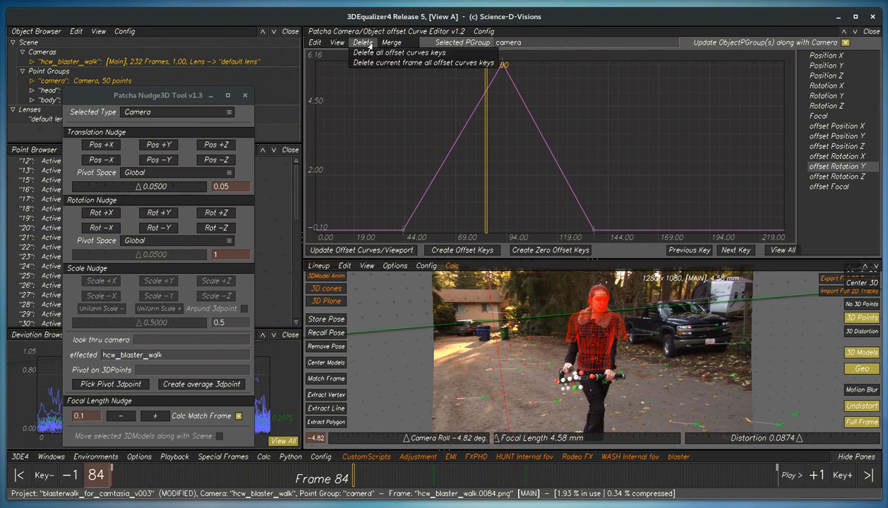
left_click(407, 56)
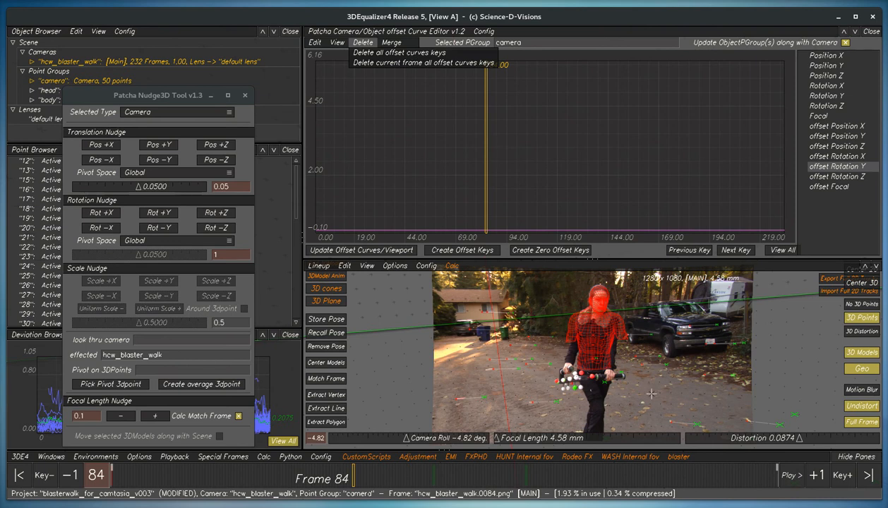
left_click(339, 250)
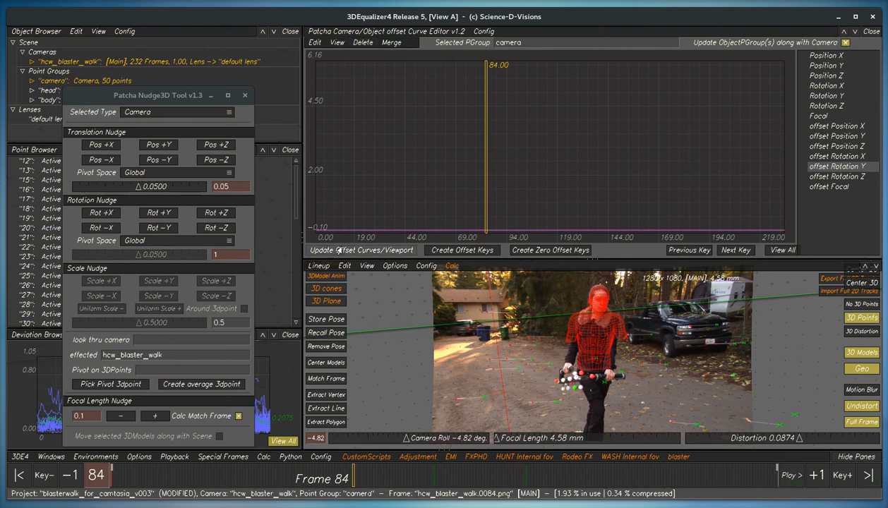